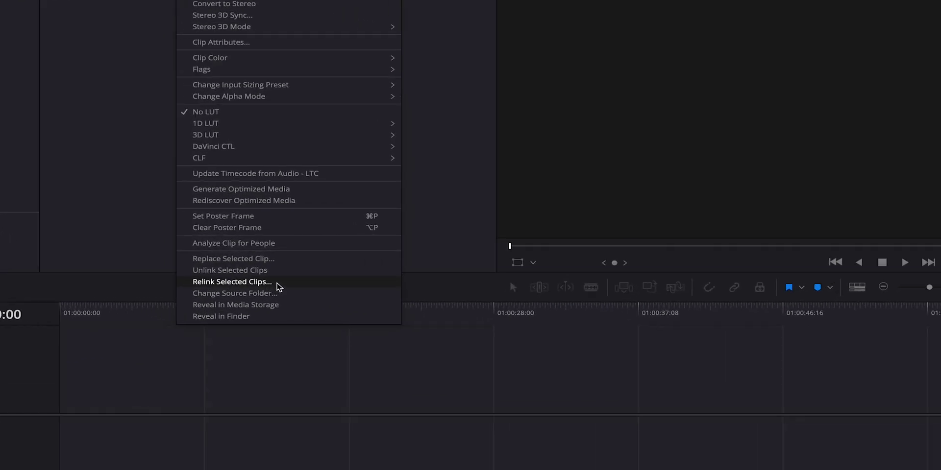
Step: Relink the selected offline clips to the LaCie > 2019 > gh5 test shots > 113_PANA folder
{"action": "left_click", "coordinate": [314, 286]}
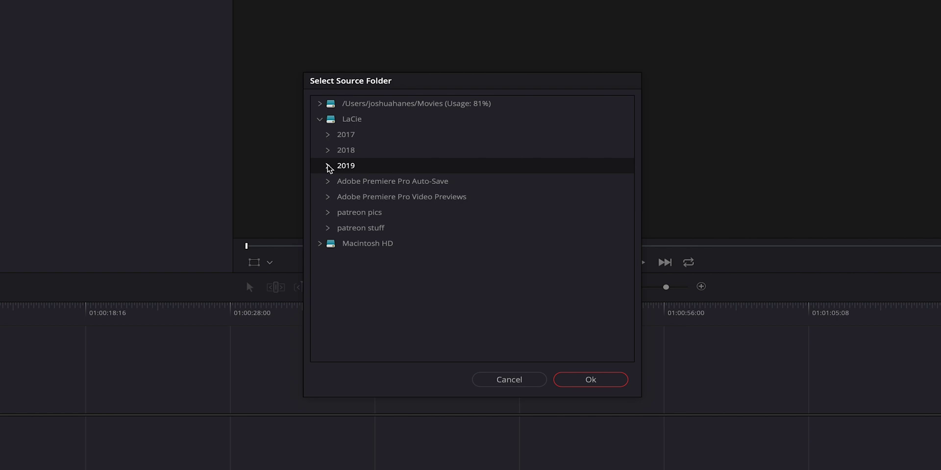
{"action": "left_click", "coordinate": [327, 166]}
{"action": "scroll", "coordinate": [423, 283], "scroll_direction": "down", "scroll_amount": 3}
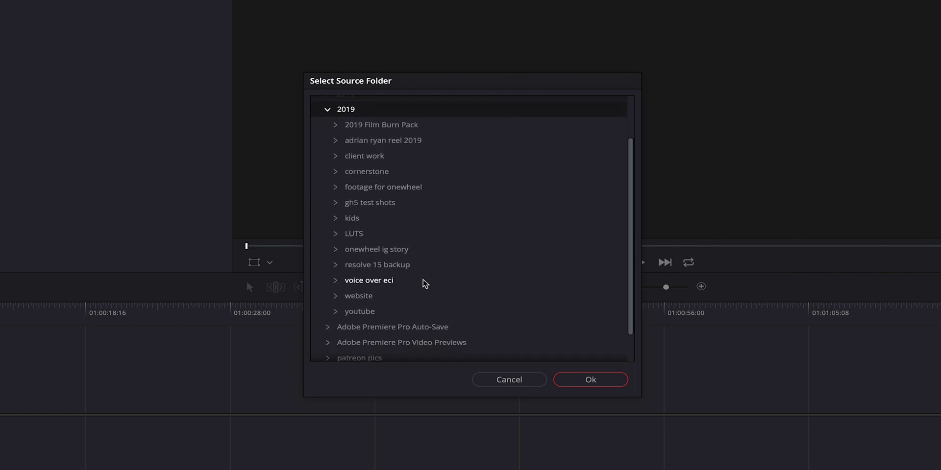
{"action": "left_click", "coordinate": [336, 194]}
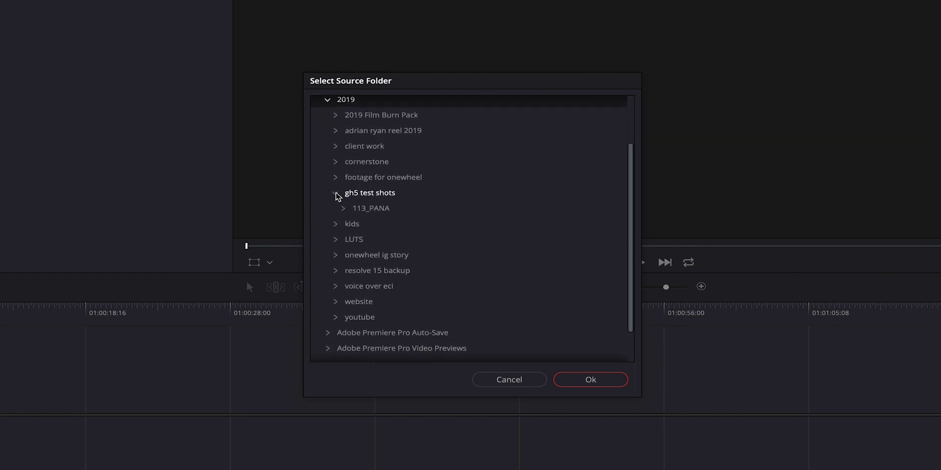
{"action": "left_click", "coordinate": [363, 211]}
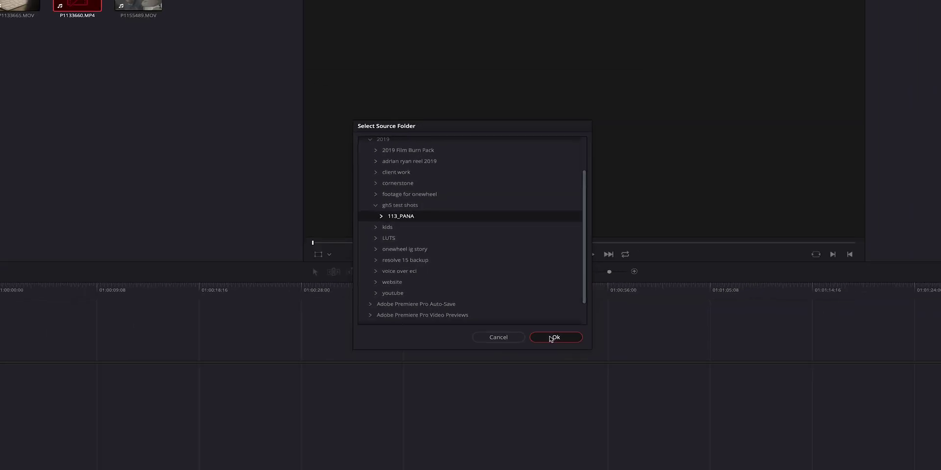
{"action": "left_click", "coordinate": [551, 338]}
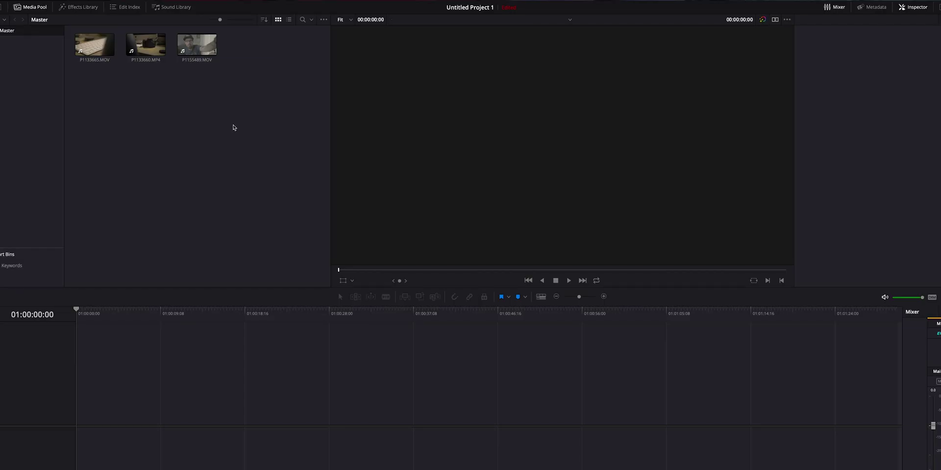
Step: Start a new timeline, Timeline 1, from the bin using custom timeline settings
{"action": "right_click", "coordinate": [215, 128]}
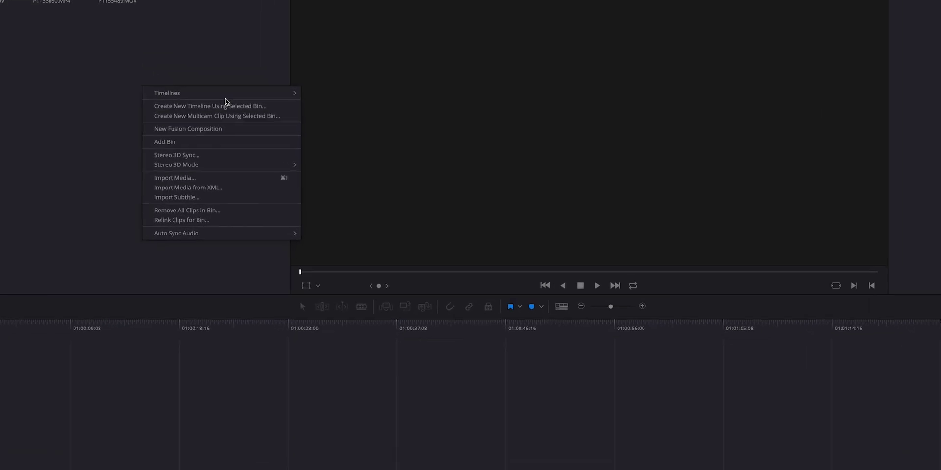
{"action": "mouse_move", "coordinate": [285, 133]}
{"action": "left_click", "coordinate": [317, 83]}
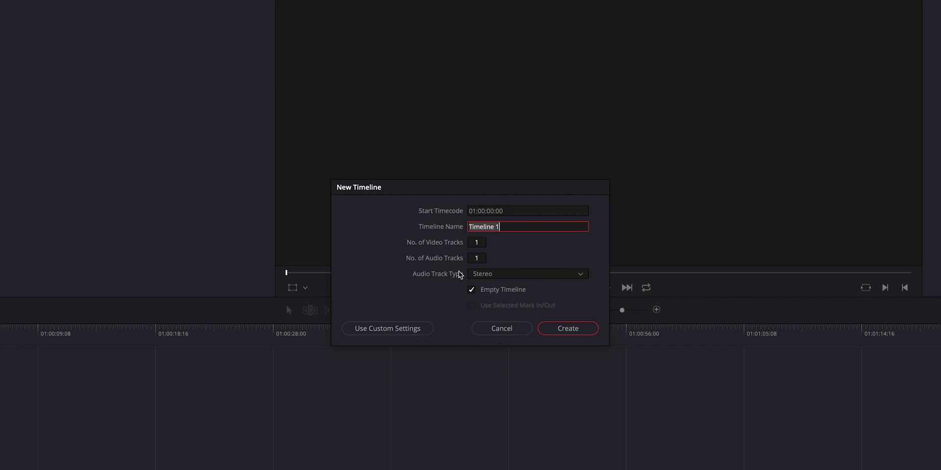
{"action": "left_click", "coordinate": [429, 334]}
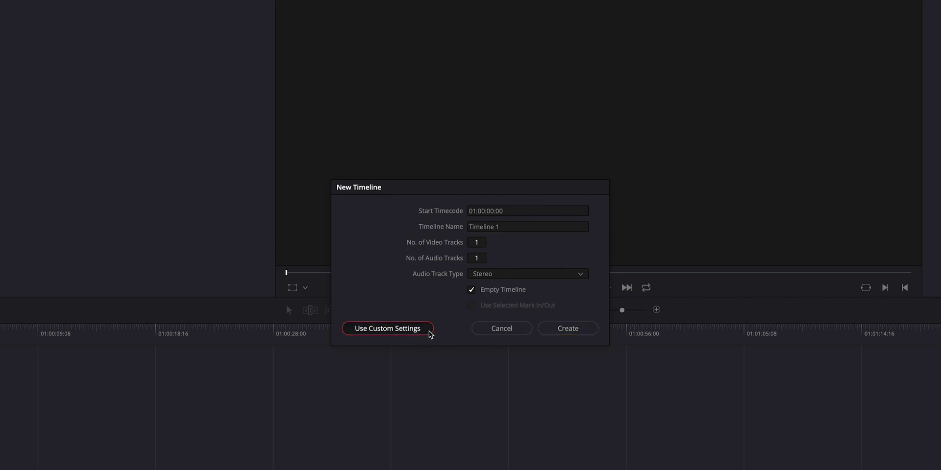
{"action": "left_click", "coordinate": [430, 334]}
Step: Keep the 1920 x 1080 HD format resolution and review the Monitor and Output settings
{"action": "left_click", "coordinate": [453, 215]}
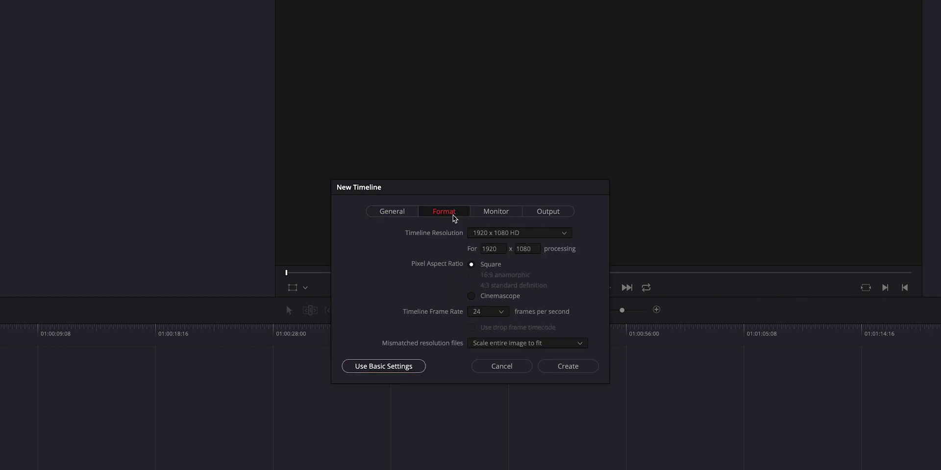
{"action": "left_click", "coordinate": [511, 234]}
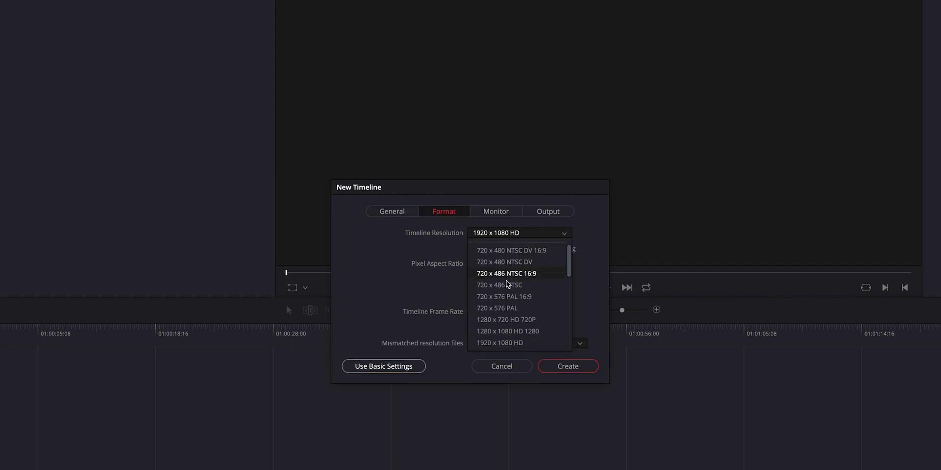
{"action": "scroll", "coordinate": [510, 305], "scroll_direction": "down", "scroll_amount": 4}
{"action": "scroll", "coordinate": [511, 304], "scroll_direction": "up", "scroll_amount": 4}
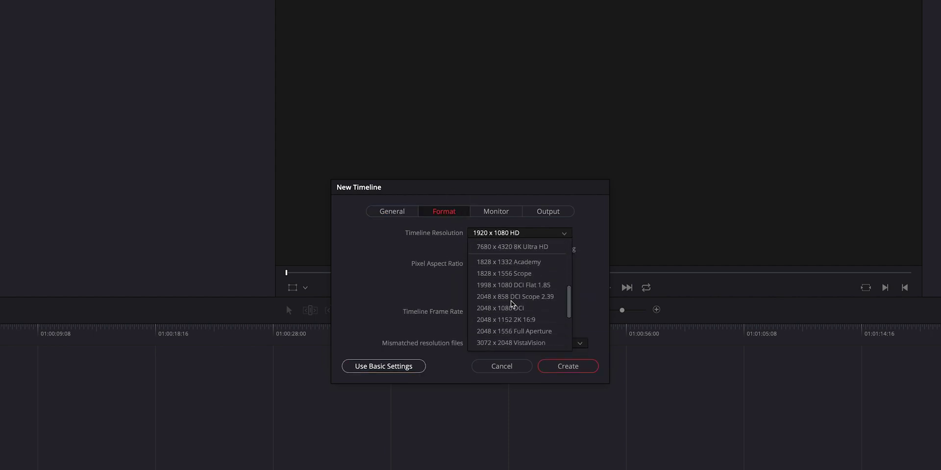
{"action": "left_click", "coordinate": [500, 248]}
{"action": "left_click", "coordinate": [499, 250]}
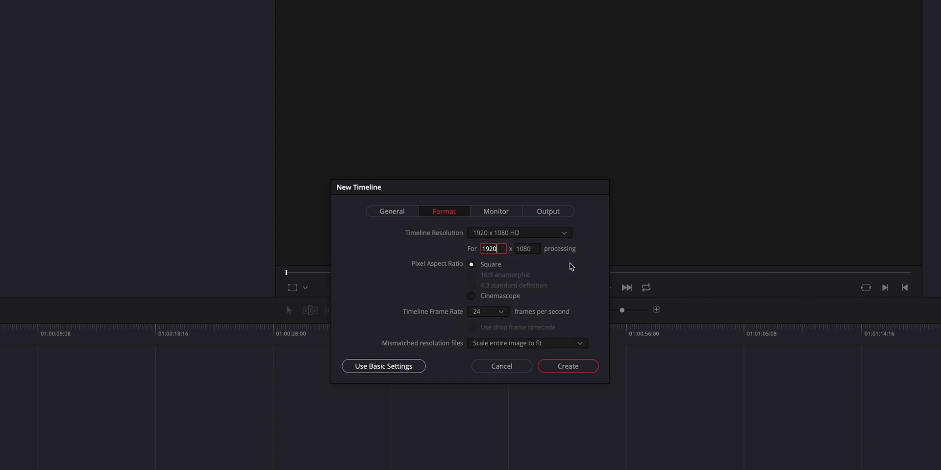
{"action": "left_click", "coordinate": [496, 211]}
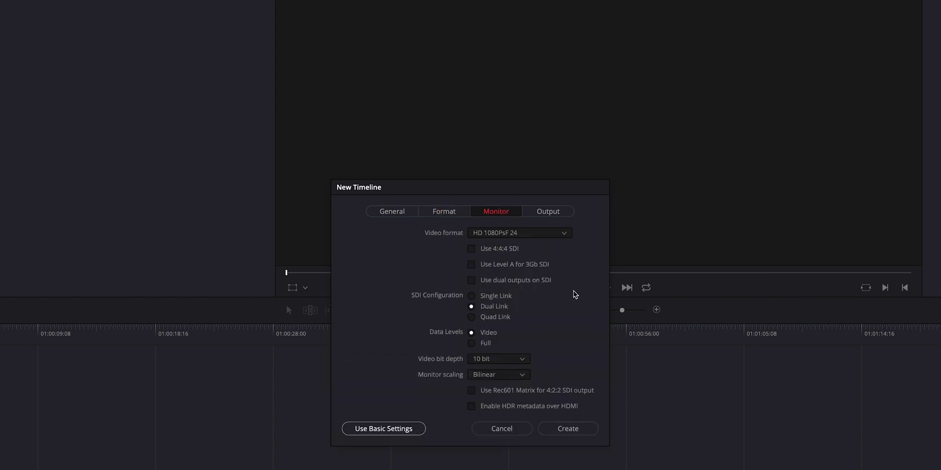
{"action": "left_click", "coordinate": [549, 211]}
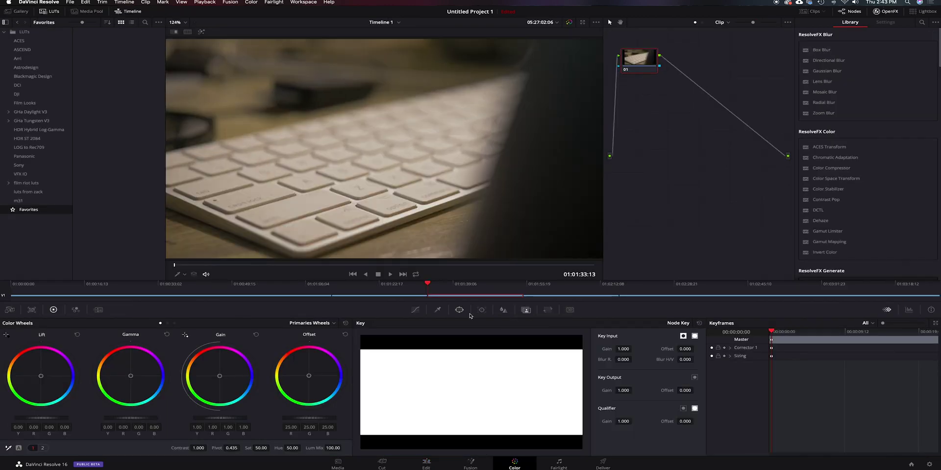
Step: Shape an S-curve in Curves, lowering the shadows and raising the highlights for contrast
{"action": "scroll", "coordinate": [541, 293], "scroll_direction": "up", "scroll_amount": 1}
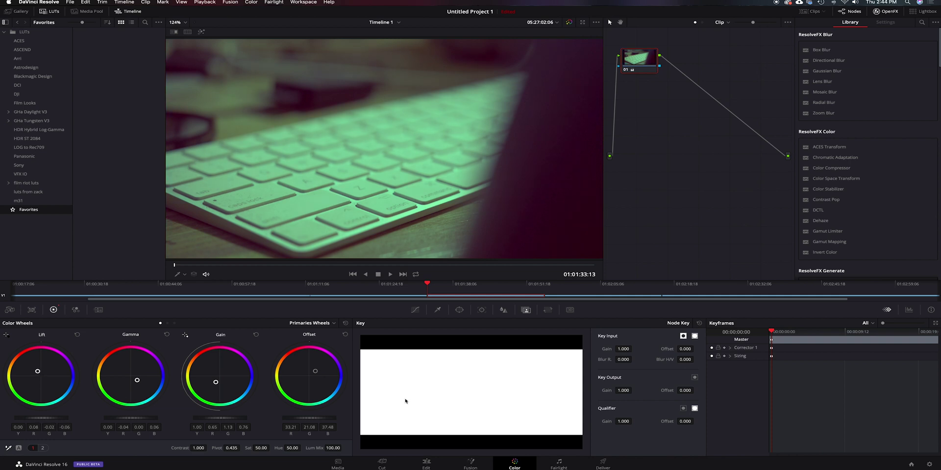
{"action": "left_click", "coordinate": [417, 310]}
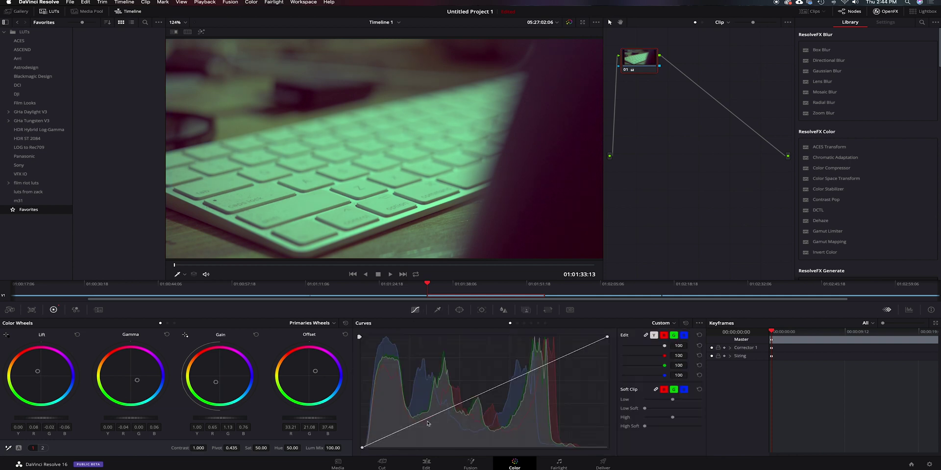
{"action": "left_click_drag", "start_coordinate": [431, 416], "coordinate": [433, 431]}
{"action": "left_click_drag", "start_coordinate": [529, 385], "coordinate": [521, 364]}
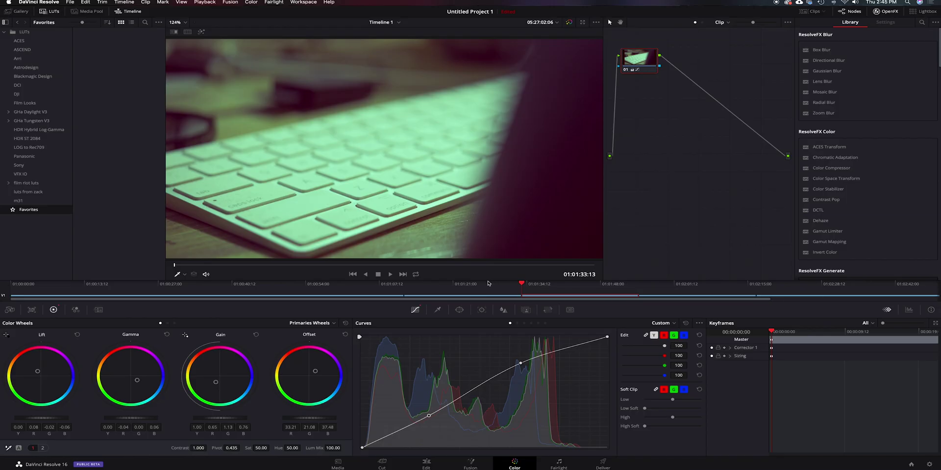
Step: Compare both keyboard clips and paste the green grade onto the earlier clip with Ctrl+V
{"action": "left_click", "coordinate": [478, 296]}
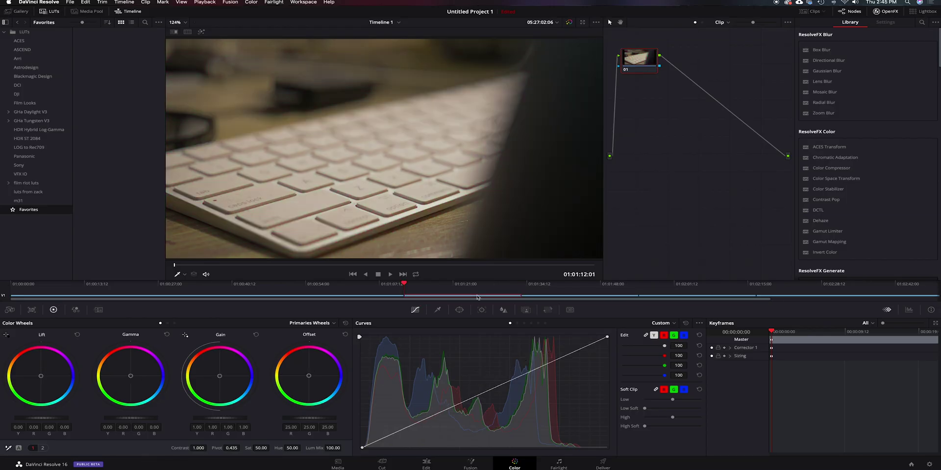
{"action": "left_click", "coordinate": [534, 297]}
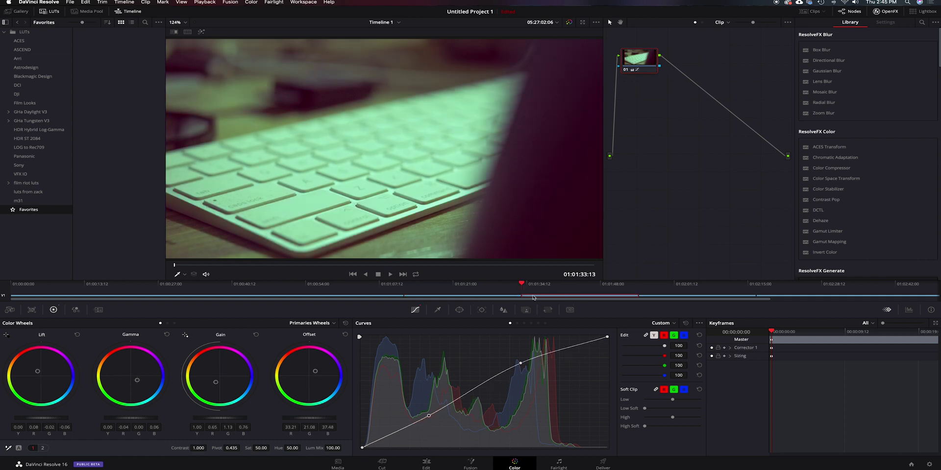
{"action": "left_click", "coordinate": [502, 297]}
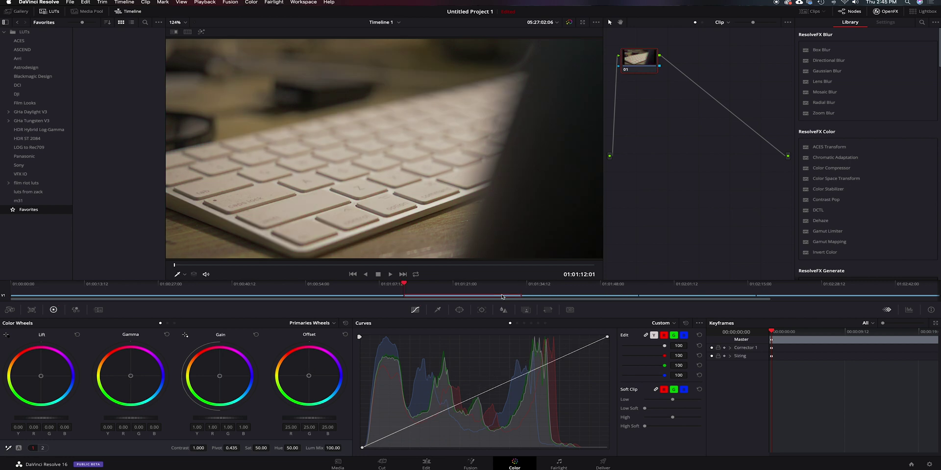
{"action": "key", "text": "ctrl+v"}
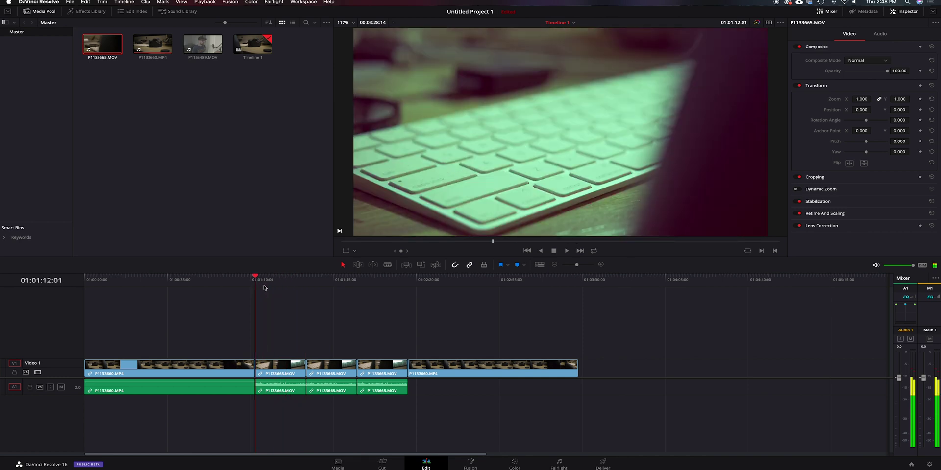
Step: Drag an Adjustment Clip from the Effects library onto a new Video 2 track above Video 1
{"action": "left_click", "coordinate": [88, 13]}
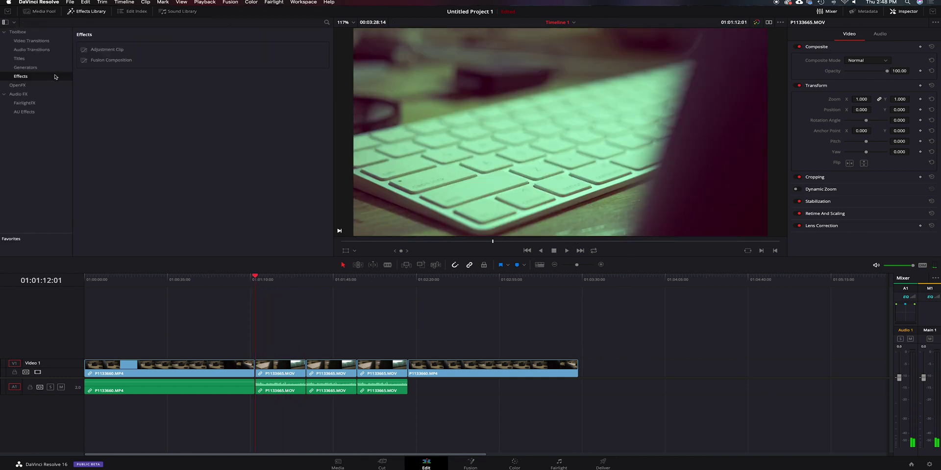
{"action": "left_click_drag", "start_coordinate": [100, 49], "coordinate": [571, 357]}
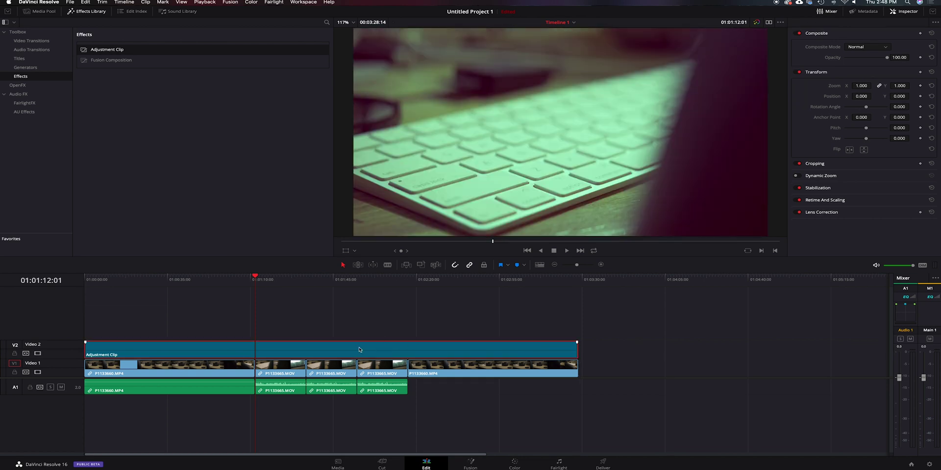
{"action": "right_click", "coordinate": [643, 59]}
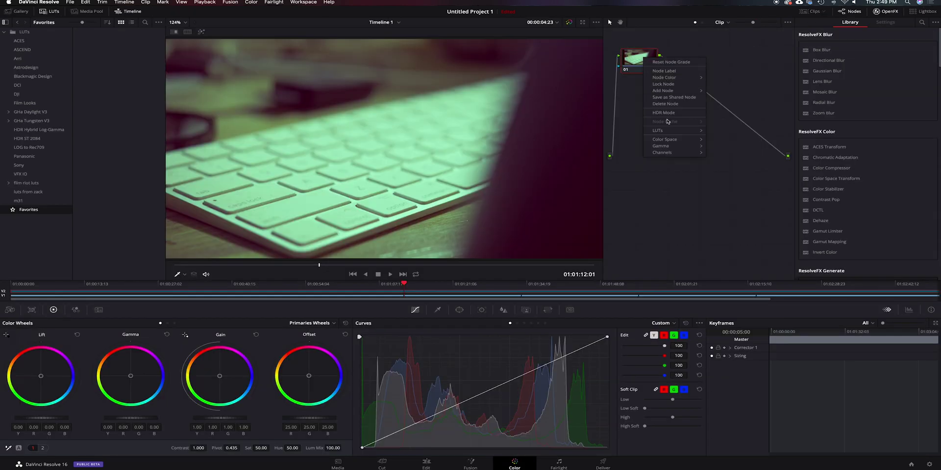
Step: Apply the Panasonic V-Log to V-709 3D LUT to the adjustment clip's node
{"action": "mouse_move", "coordinate": [659, 130]}
{"action": "mouse_move", "coordinate": [723, 151]}
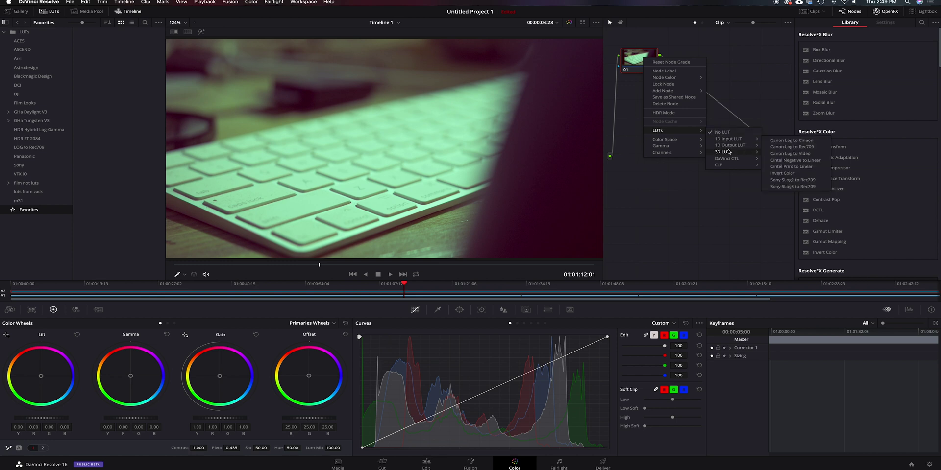
{"action": "mouse_move", "coordinate": [794, 216]}
{"action": "mouse_move", "coordinate": [786, 240]}
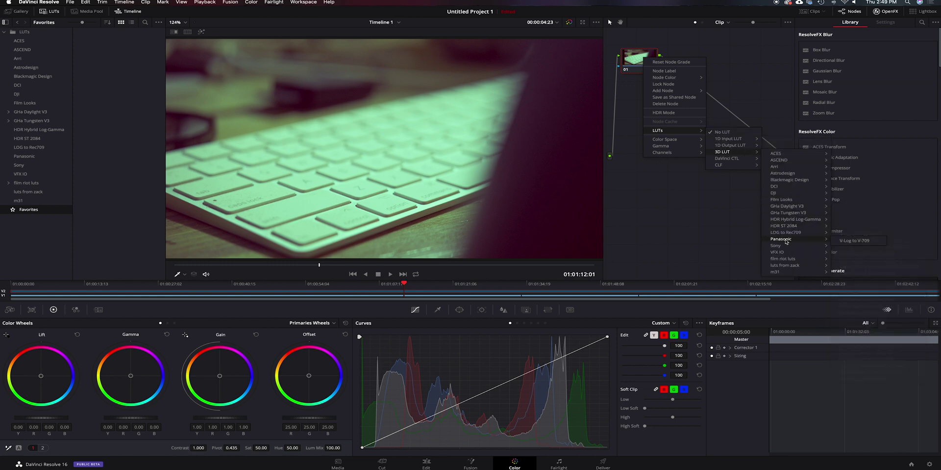
{"action": "left_click", "coordinate": [855, 240]}
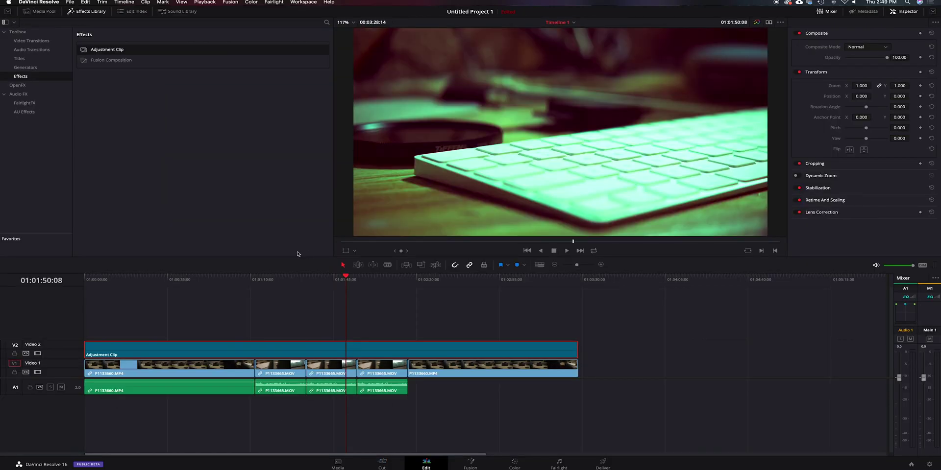
Step: Check the graded look at several points along the timeline, including the camera shot
{"action": "left_click", "coordinate": [270, 278]}
{"action": "left_click", "coordinate": [219, 277]}
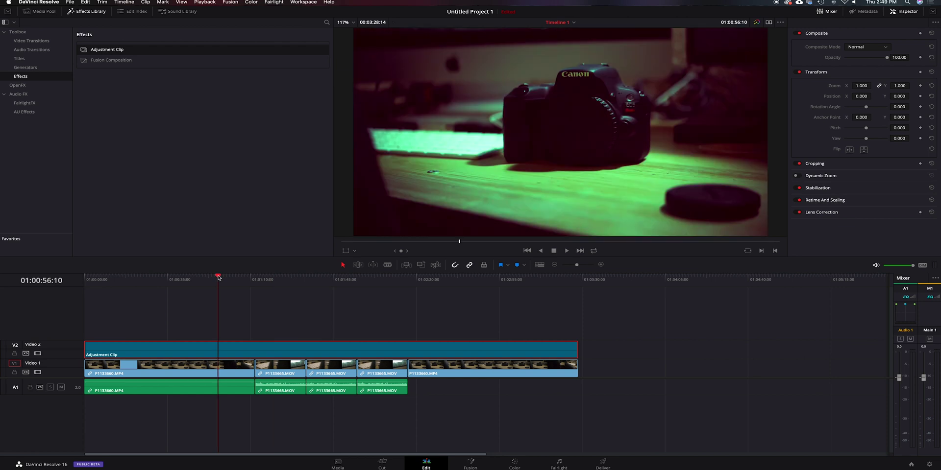
{"action": "left_click", "coordinate": [453, 278]}
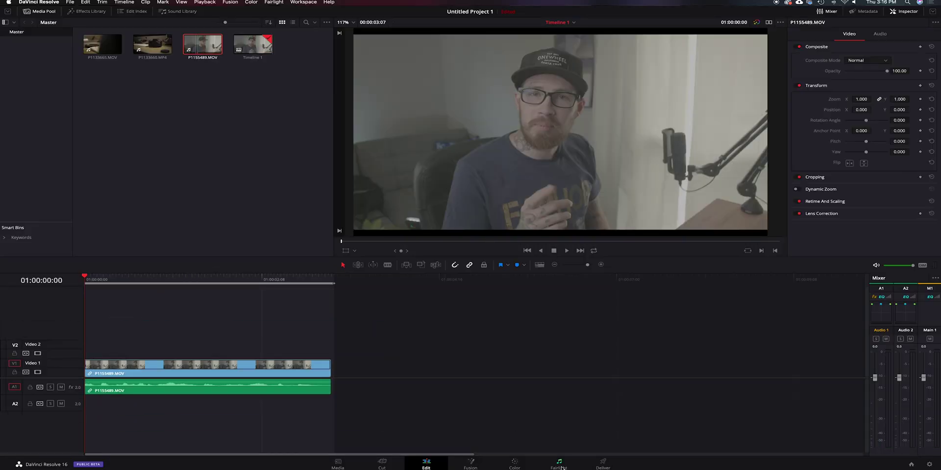
Step: Play the P1155489.MOV clip's audio on the Fairlight page
{"action": "left_click", "coordinate": [559, 463]}
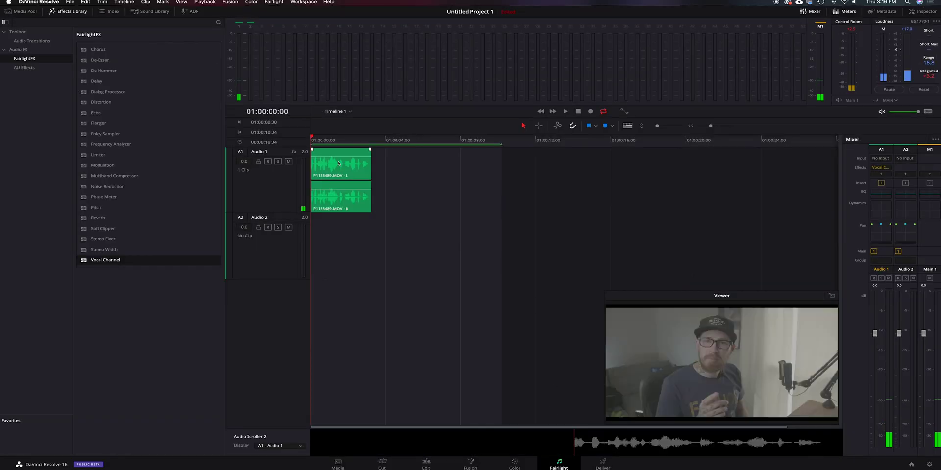
{"action": "key", "text": "space"}
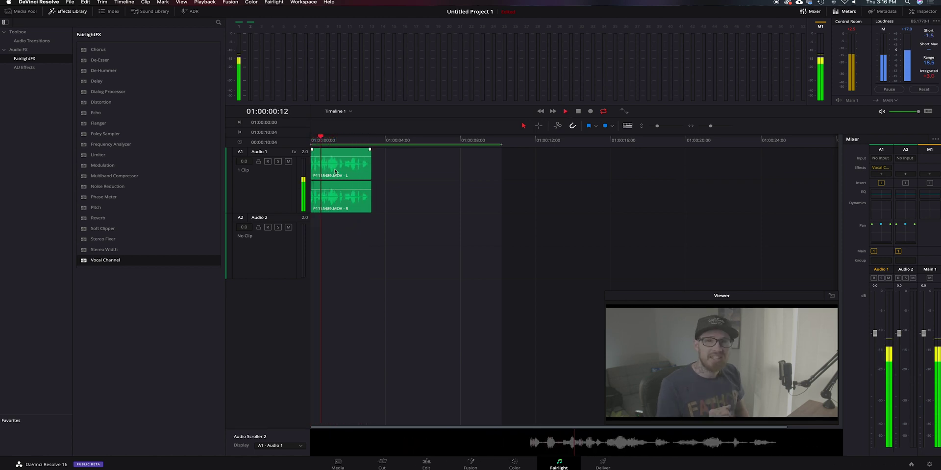
{"action": "right_click", "coordinate": [337, 173]}
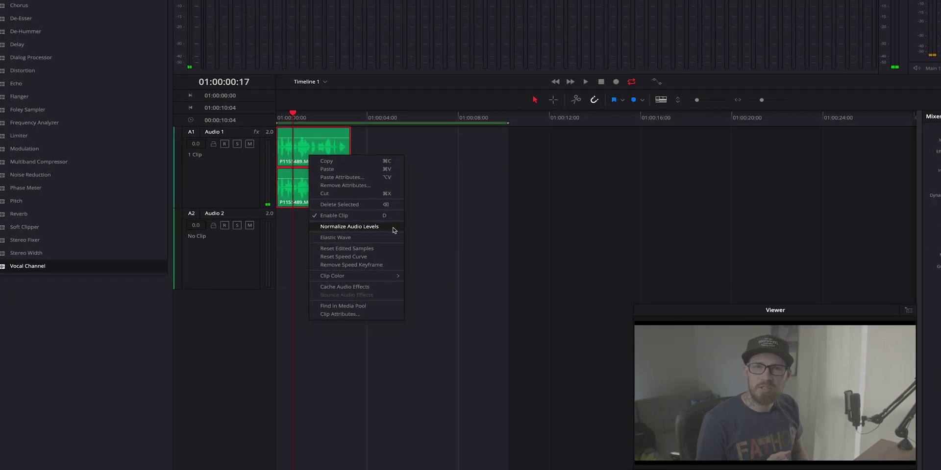
Step: Normalize the A1 clip's audio to -9.2 dBFS in Sample Peak Program mode
{"action": "left_click", "coordinate": [395, 231]}
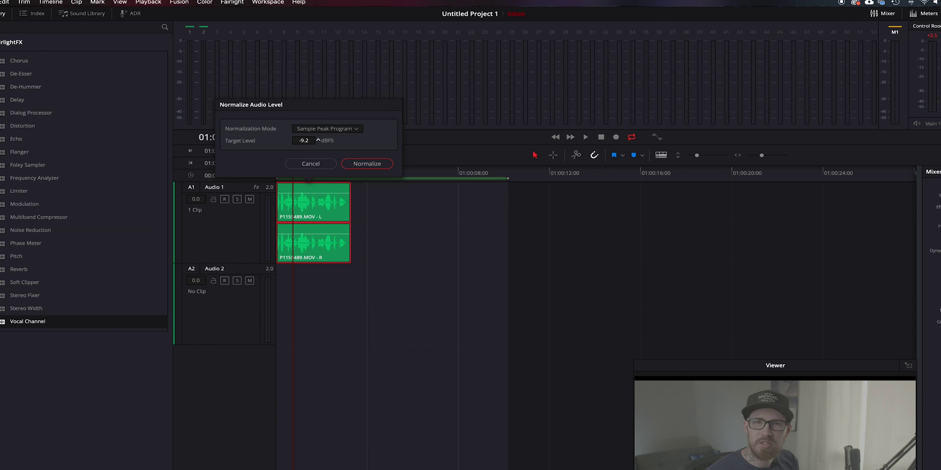
{"action": "left_click", "coordinate": [352, 164]}
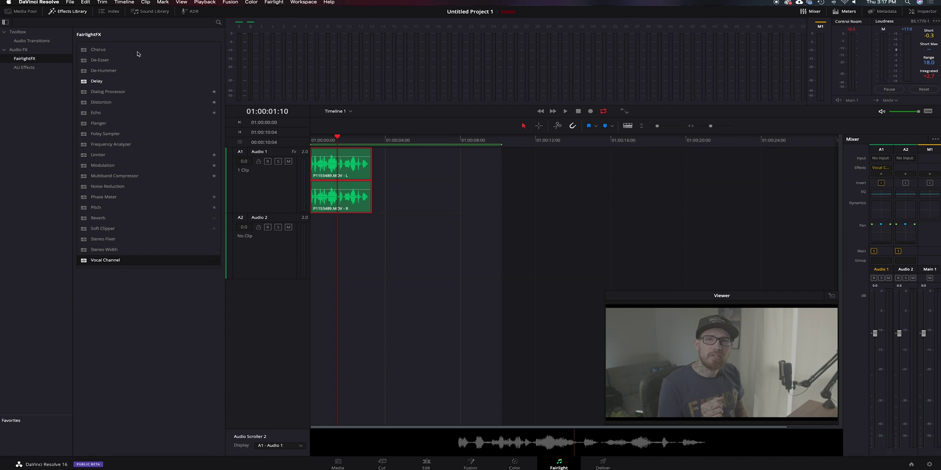
Step: Drop FairlightFX Vocal Channel onto the A1 clip and move the playhead to 01:00:03:05
{"action": "left_click", "coordinate": [74, 12]}
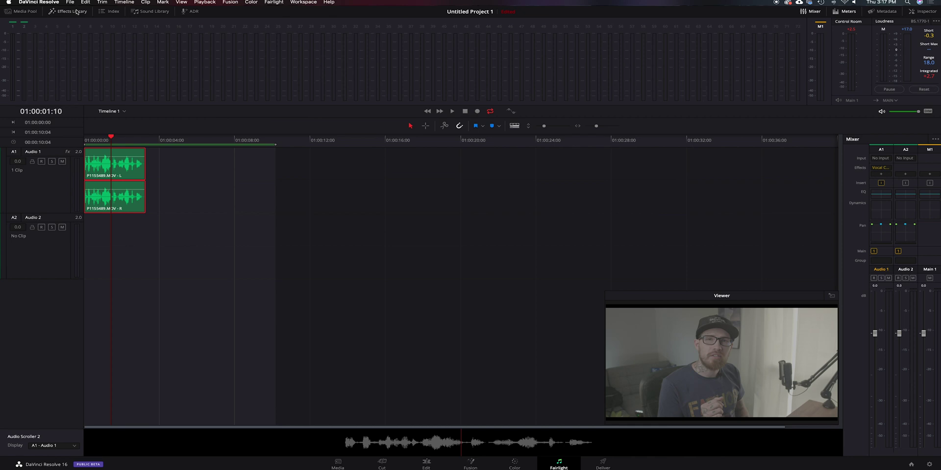
{"action": "left_click", "coordinate": [75, 10]}
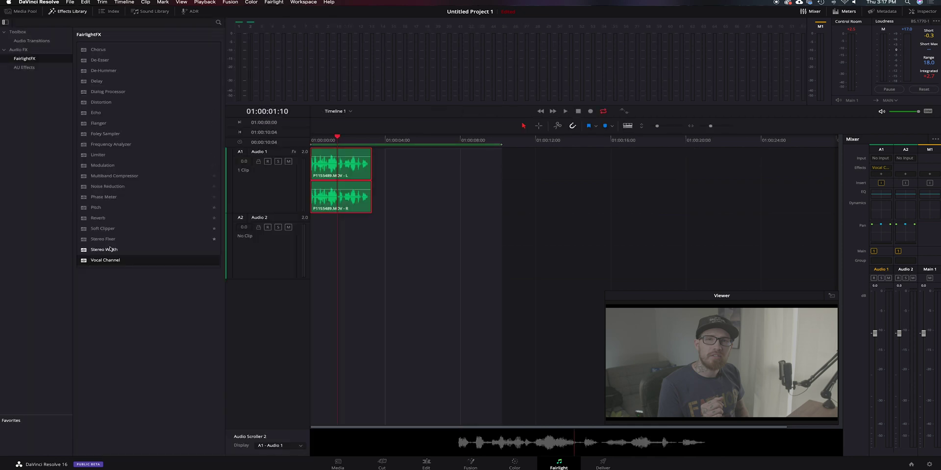
{"action": "left_click_drag", "start_coordinate": [117, 262], "coordinate": [321, 206]}
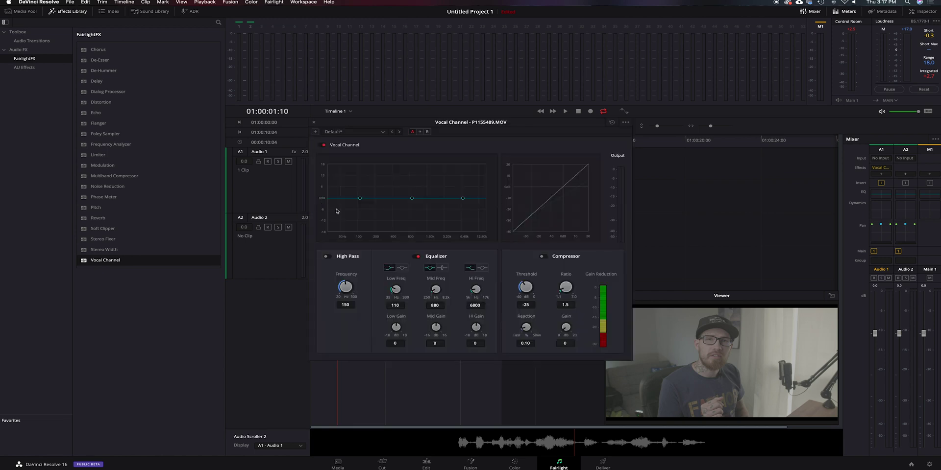
{"action": "left_click_drag", "start_coordinate": [391, 119], "coordinate": [501, 117]}
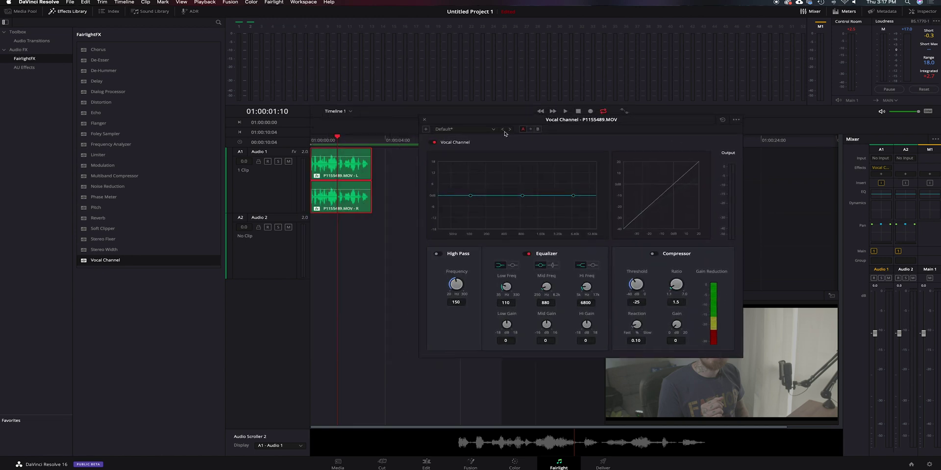
{"action": "left_click_drag", "start_coordinate": [346, 140], "coordinate": [371, 139]}
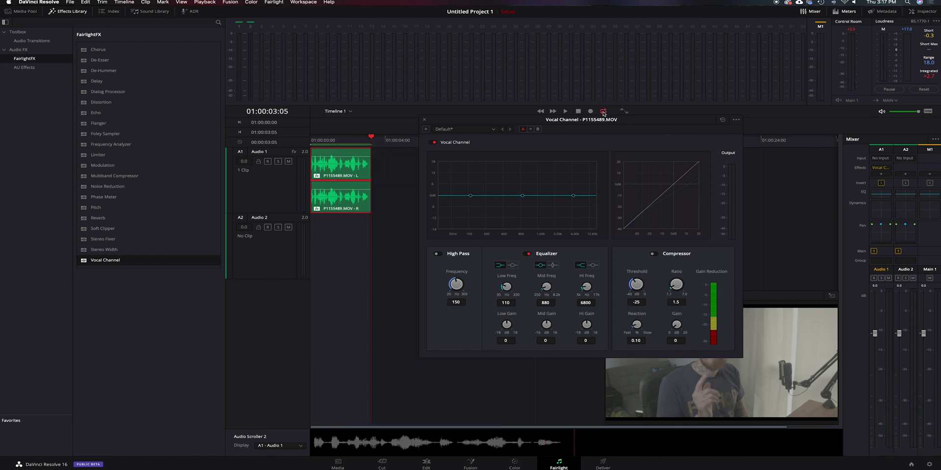
Step: While looping, cut the EQ low (-8.9), mid (-6.3 at 904 Hz), high (-6.5), and add preset 'your mom'
{"action": "left_click", "coordinate": [566, 112]}
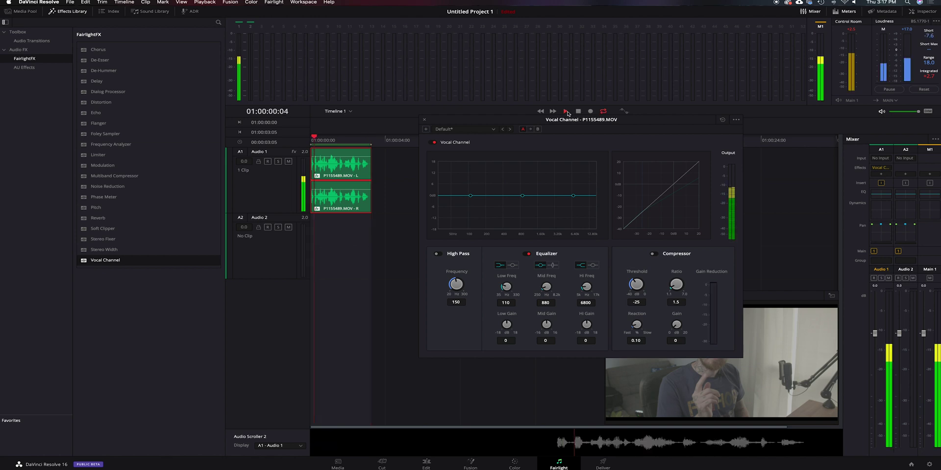
{"action": "left_click_drag", "start_coordinate": [471, 195], "coordinate": [469, 212]}
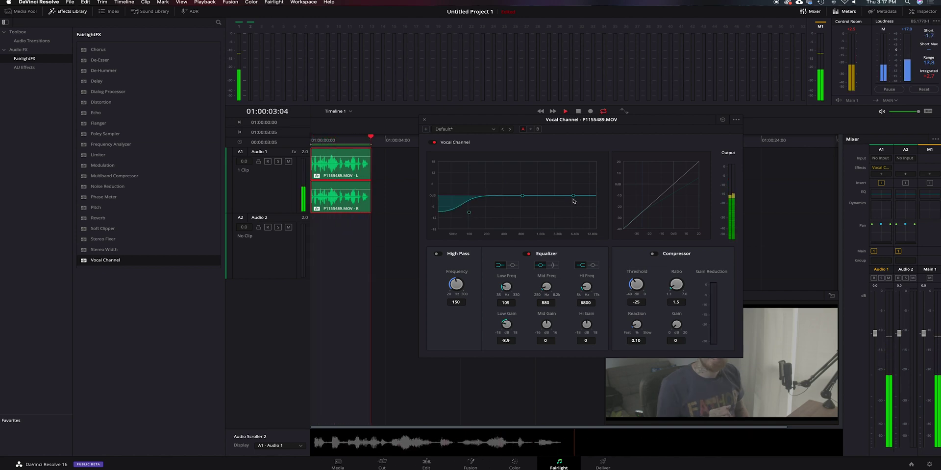
{"action": "left_click_drag", "start_coordinate": [573, 195], "coordinate": [524, 209]}
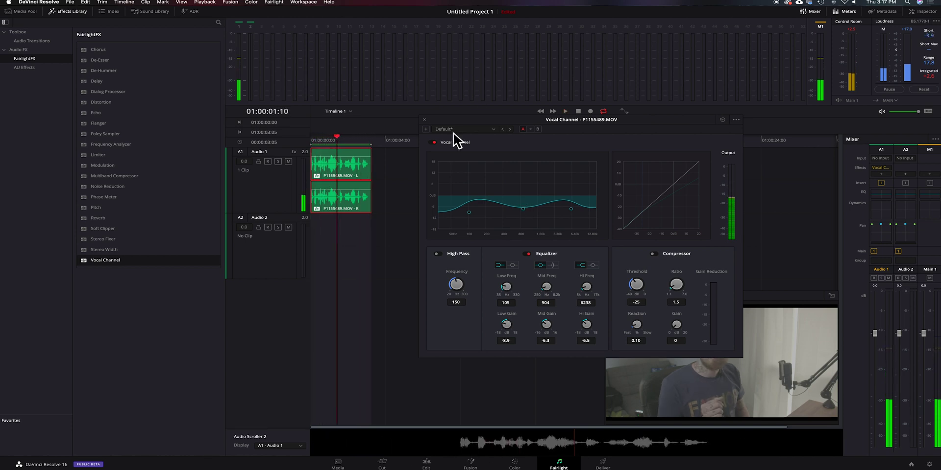
{"action": "left_click", "coordinate": [426, 129]}
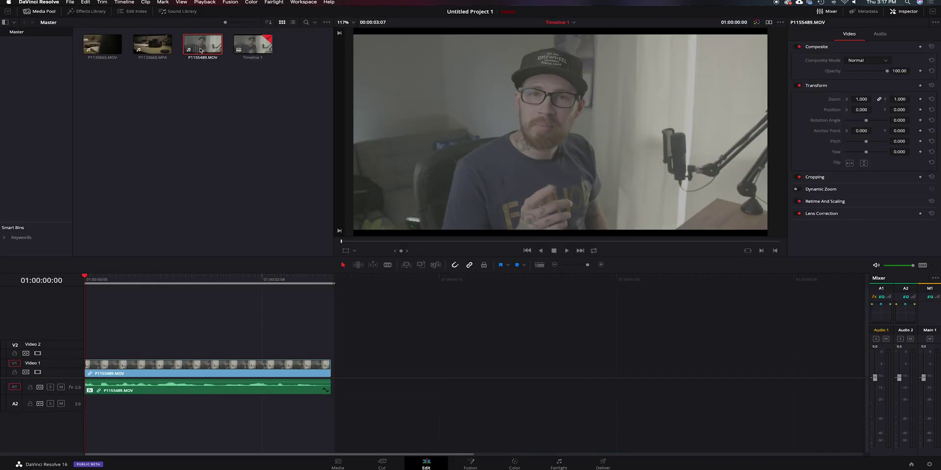
Step: Place a second P1155489.MOV after the first clip and normalize its audio to -9.0 dBFS Sample Peak Program
{"action": "left_click_drag", "start_coordinate": [200, 50], "coordinate": [343, 368]}
{"action": "left_click", "coordinate": [594, 279]}
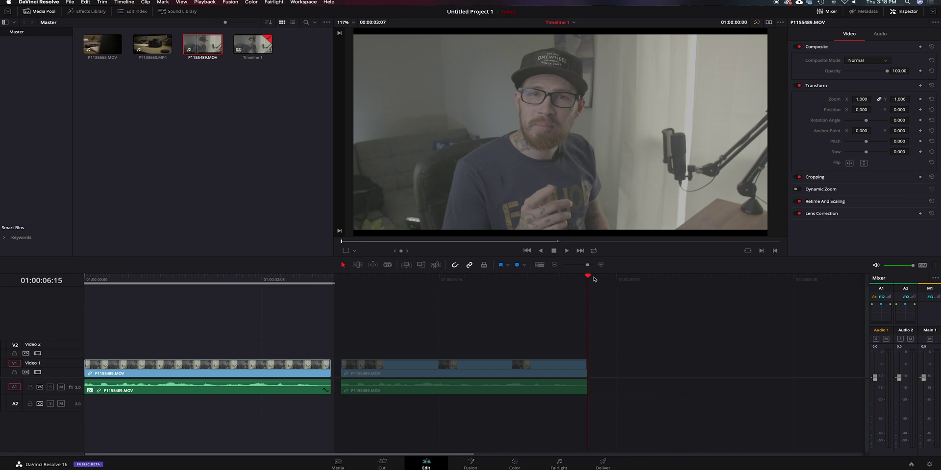
{"action": "left_click", "coordinate": [558, 463]}
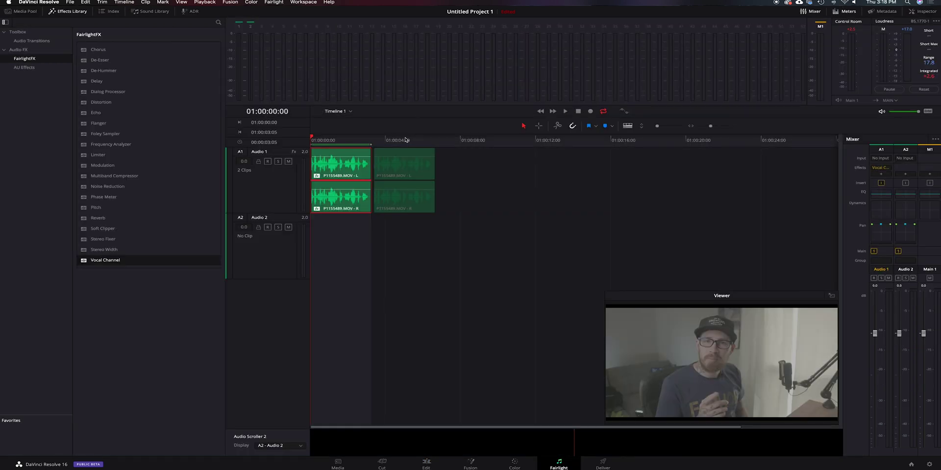
{"action": "mouse_move", "coordinate": [405, 140]}
{"action": "left_mouse_down"}
{"action": "mouse_move", "coordinate": [430, 140]}
{"action": "mouse_move", "coordinate": [395, 140]}
{"action": "left_mouse_up"}
{"action": "right_click", "coordinate": [398, 171]}
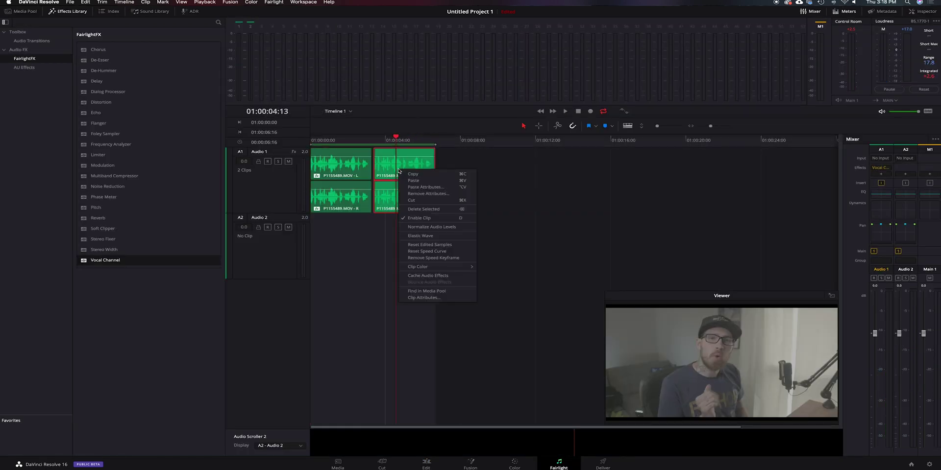
{"action": "left_click", "coordinate": [431, 227]}
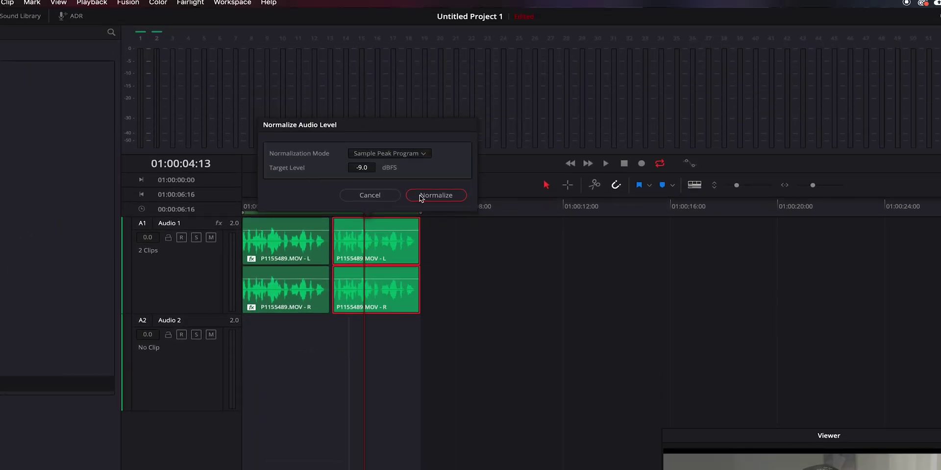
{"action": "left_click", "coordinate": [431, 195]}
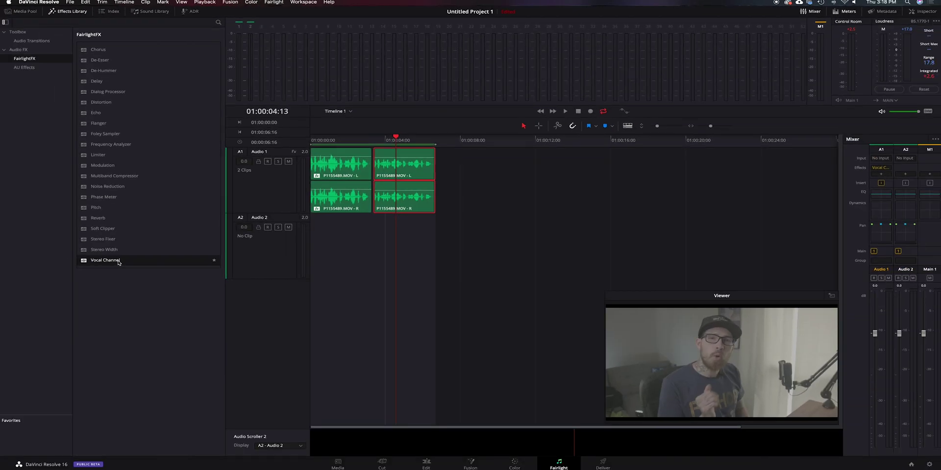
Step: Add Vocal Channel to the second P1155489.MOV clip and load the 'your mom' preset
{"action": "left_click_drag", "start_coordinate": [397, 191], "coordinate": [397, 198]}
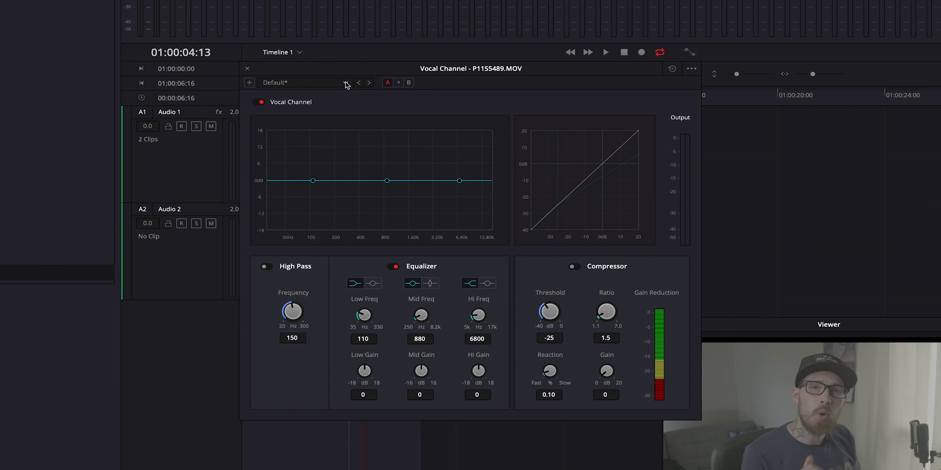
{"action": "left_click", "coordinate": [346, 84]}
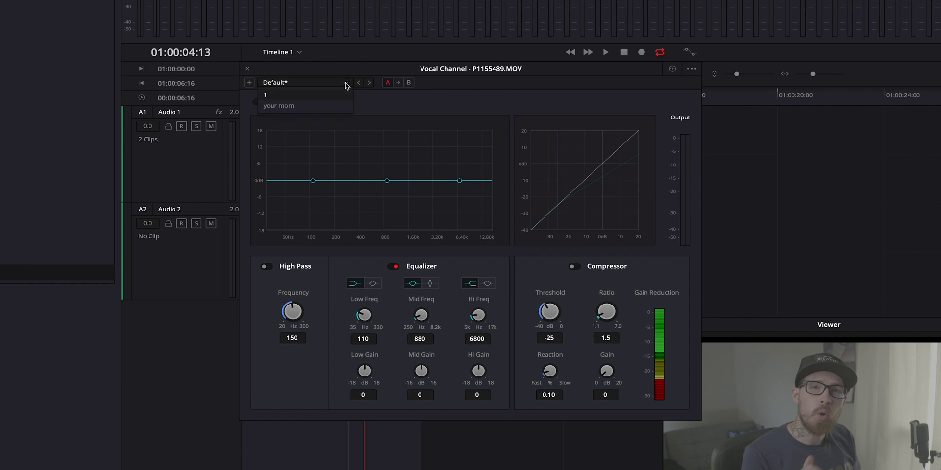
{"action": "left_click", "coordinate": [294, 106]}
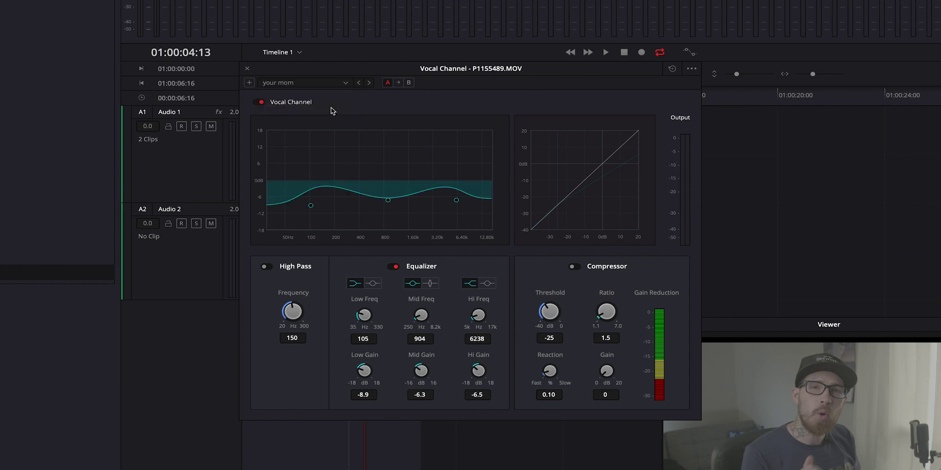
{"action": "left_click_drag", "start_coordinate": [364, 85], "coordinate": [713, 147]}
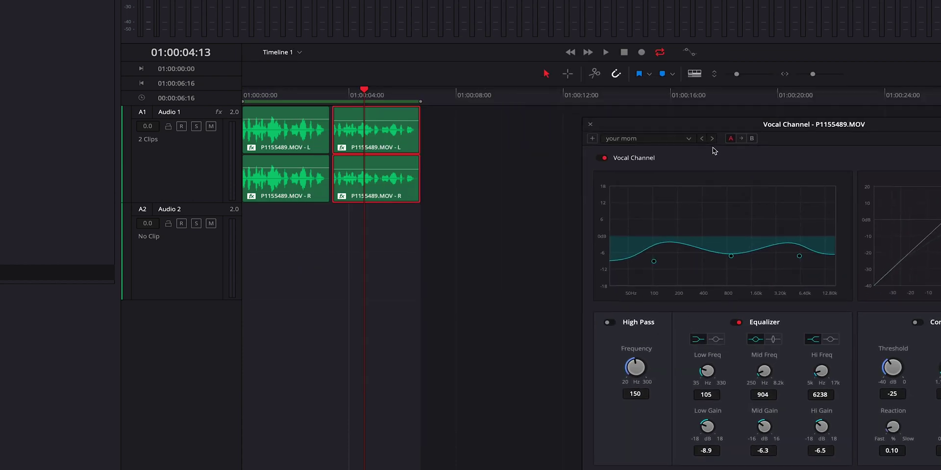